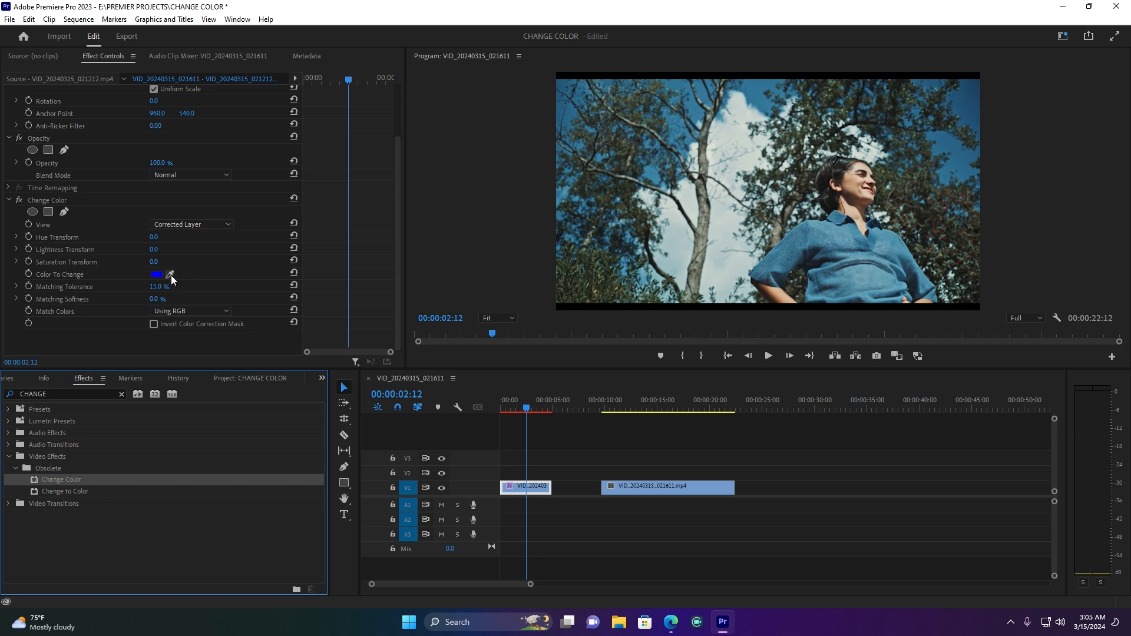
# Sample the blue sky as the Change Color effect's Color To Change and match colors Using Hue
pyautogui.click(170, 275)
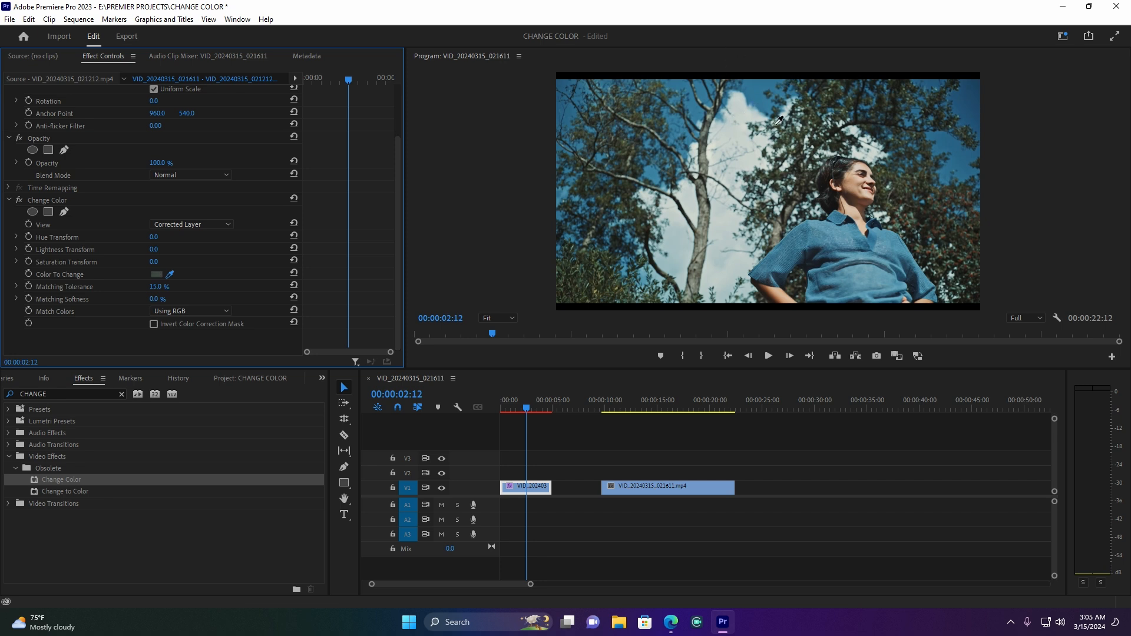
pyautogui.click(754, 90)
pyautogui.click(182, 313)
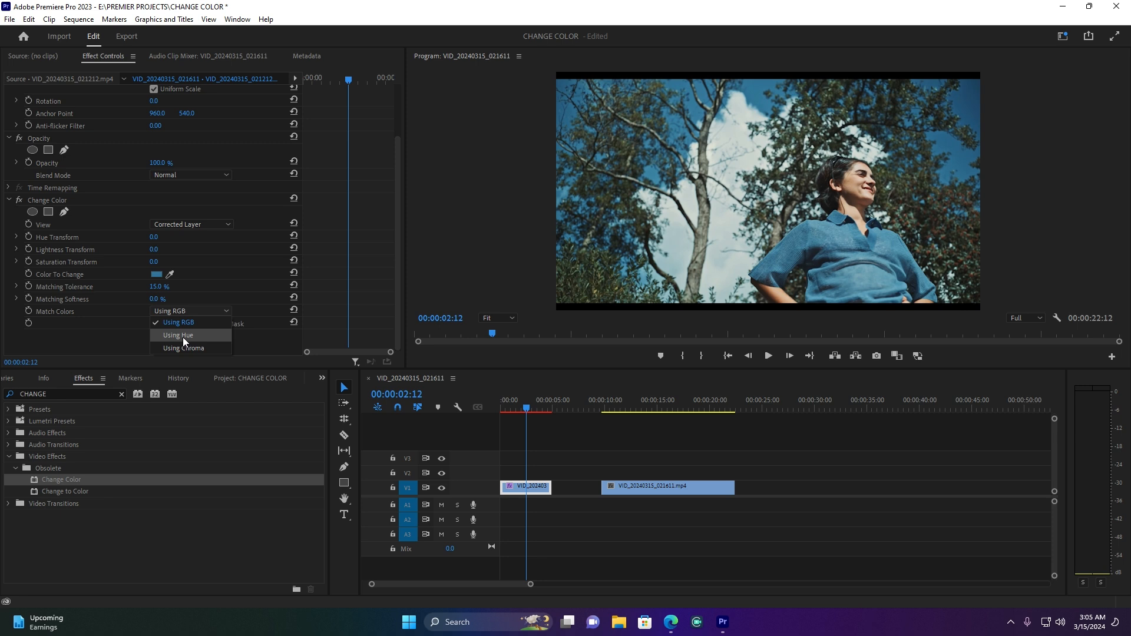
pyautogui.click(183, 336)
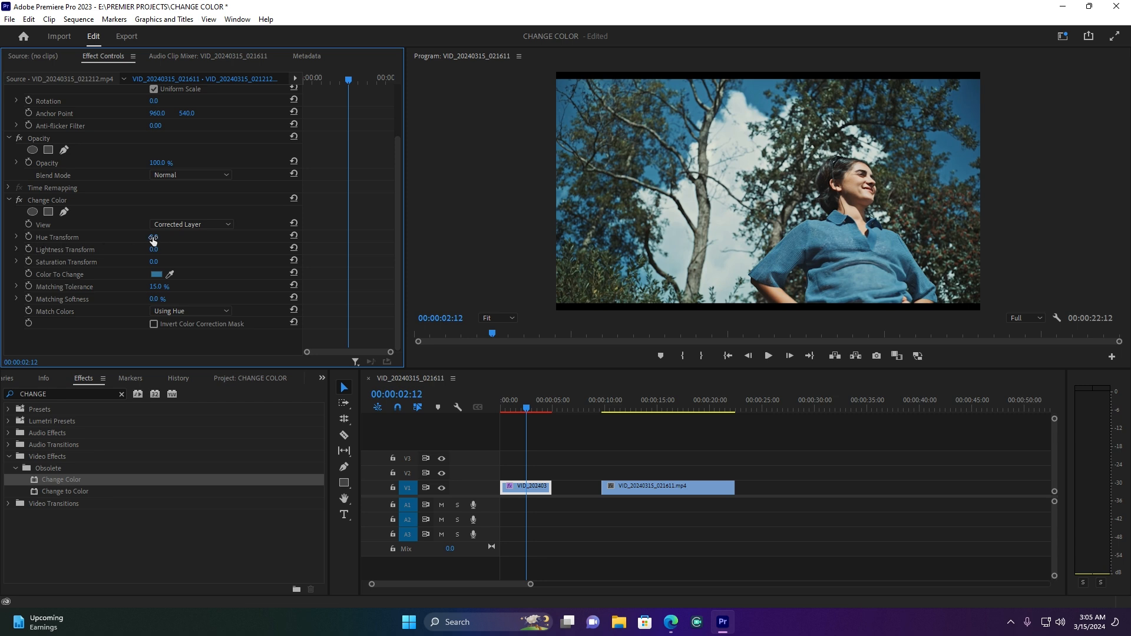
# Set the Change Color effect's Hue Transform to -54.0 and play the first clip from its start to preview the result
pyautogui.moveTo(153, 238)
pyautogui.mouseDown()
pyautogui.moveTo(177, 238)
pyautogui.moveTo(136, 238)
pyautogui.mouseUp()
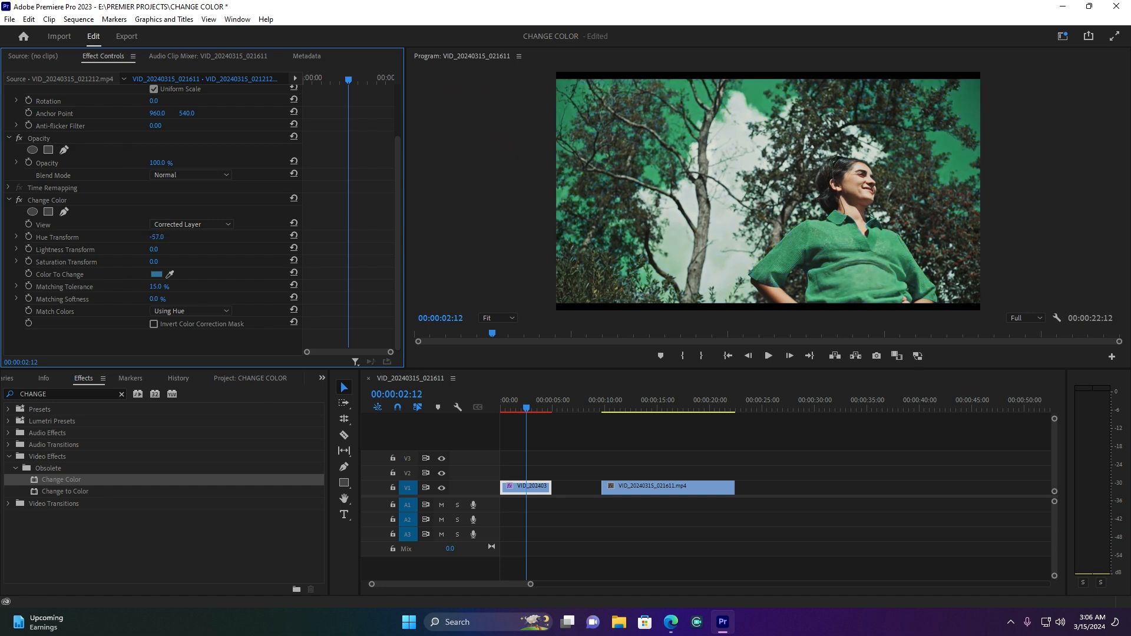
pyautogui.moveTo(123, 237)
pyautogui.mouseDown()
pyautogui.moveTo(175, 238)
pyautogui.moveTo(125, 238)
pyautogui.mouseUp()
pyautogui.moveTo(530, 407); pyautogui.dragTo(500, 408)
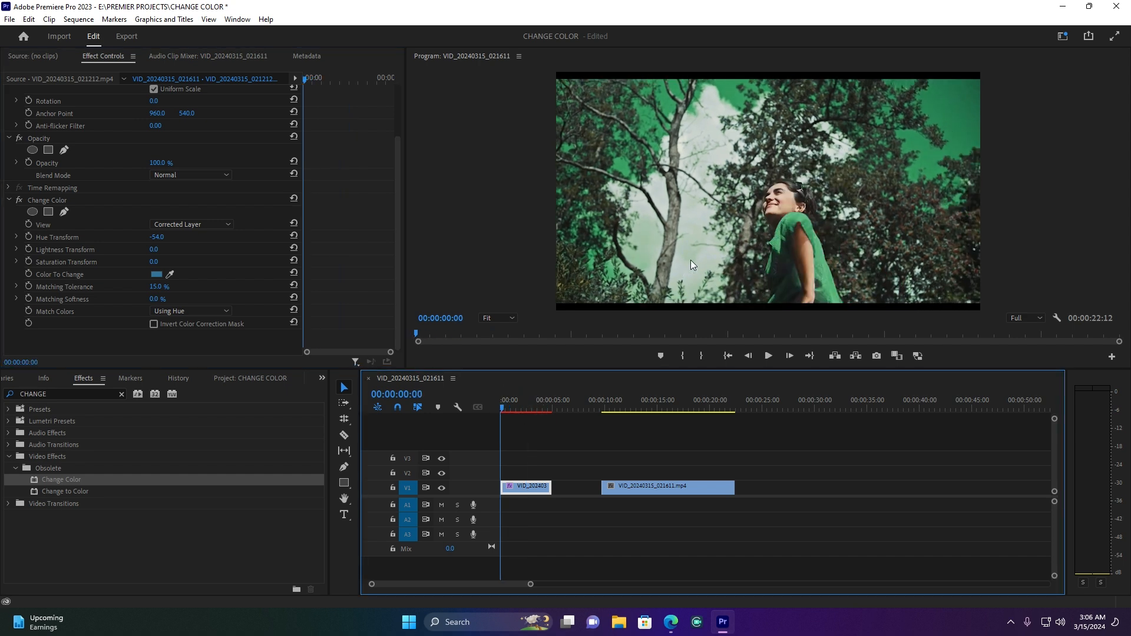
pyautogui.press('space')
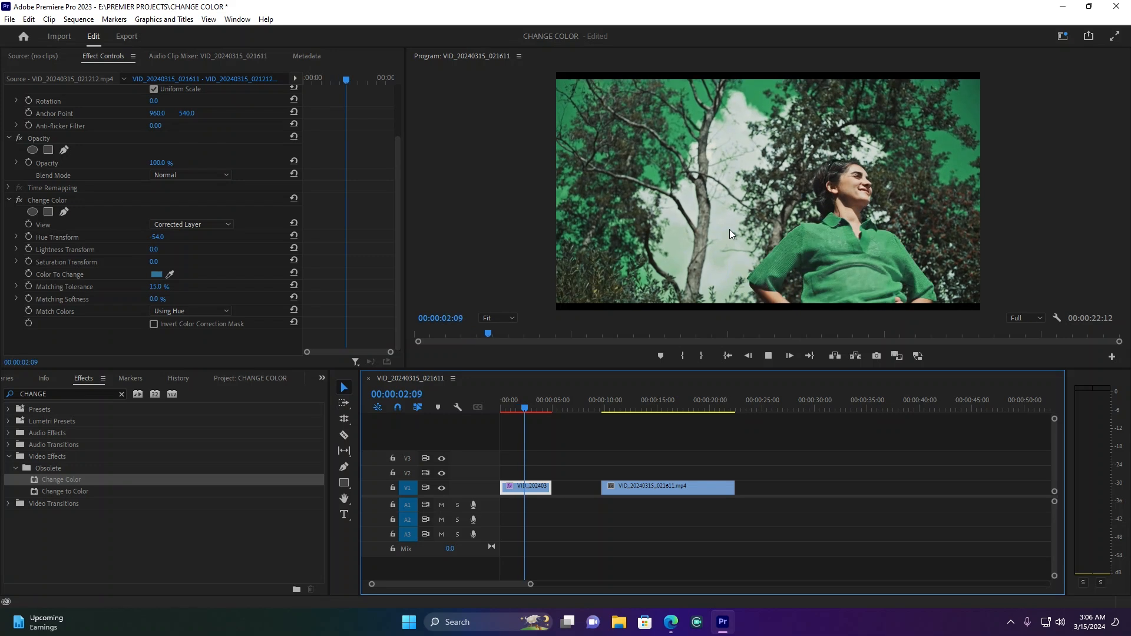
pyautogui.press('space')
pyautogui.click(525, 407)
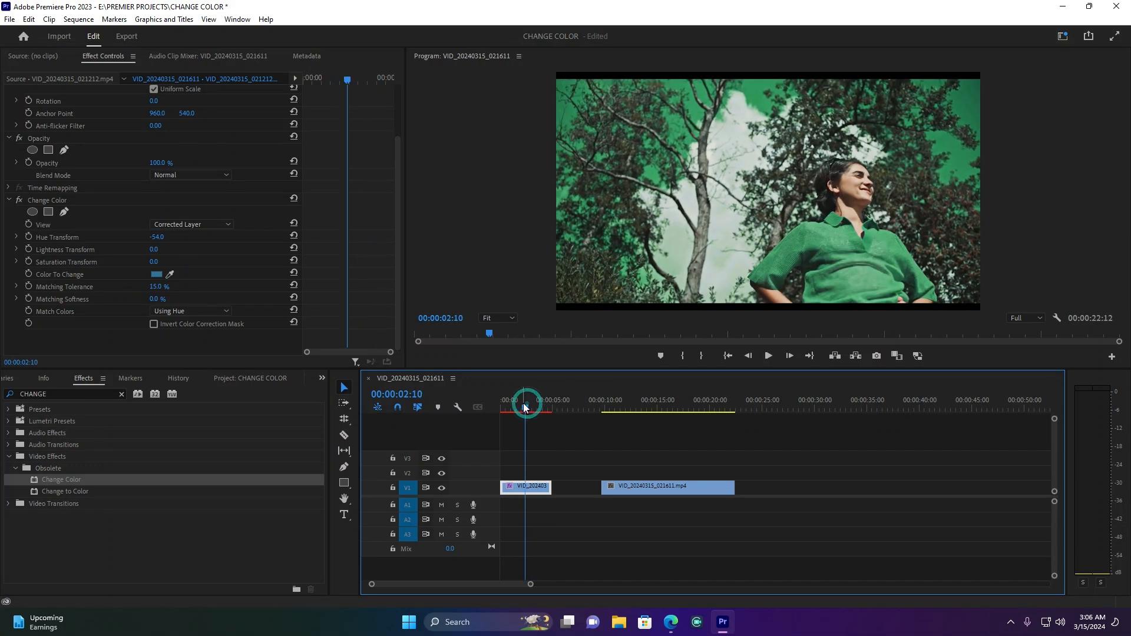
# Switch to the Color workspace with the jeep clip selected and expand the HSL Secondary section in Lumetri Color
pyautogui.click(624, 401)
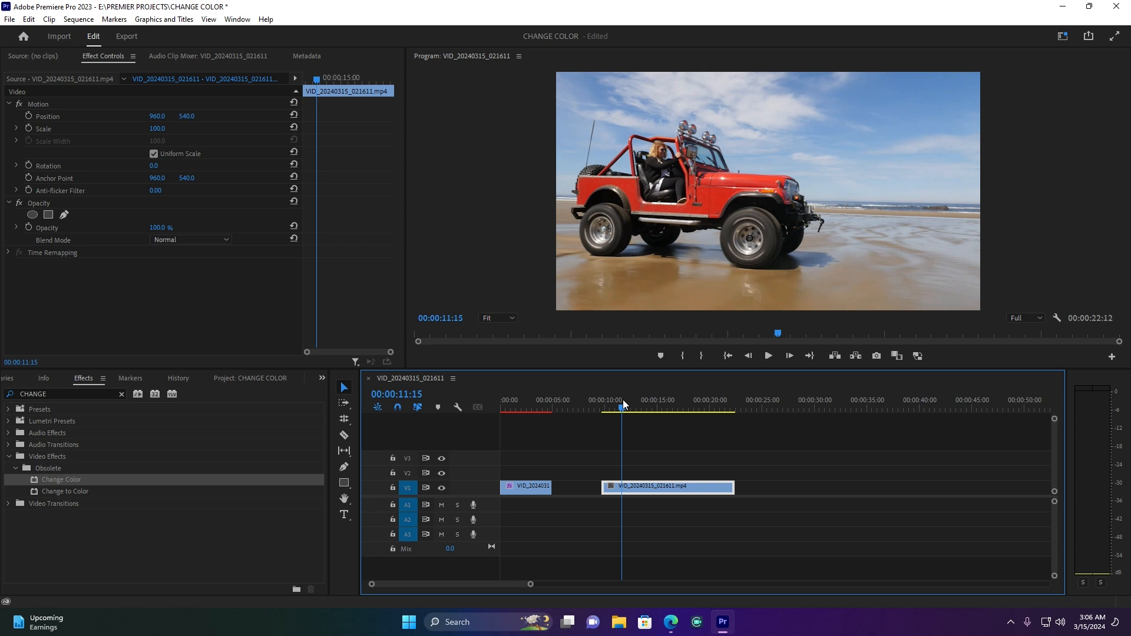
pyautogui.click(645, 488)
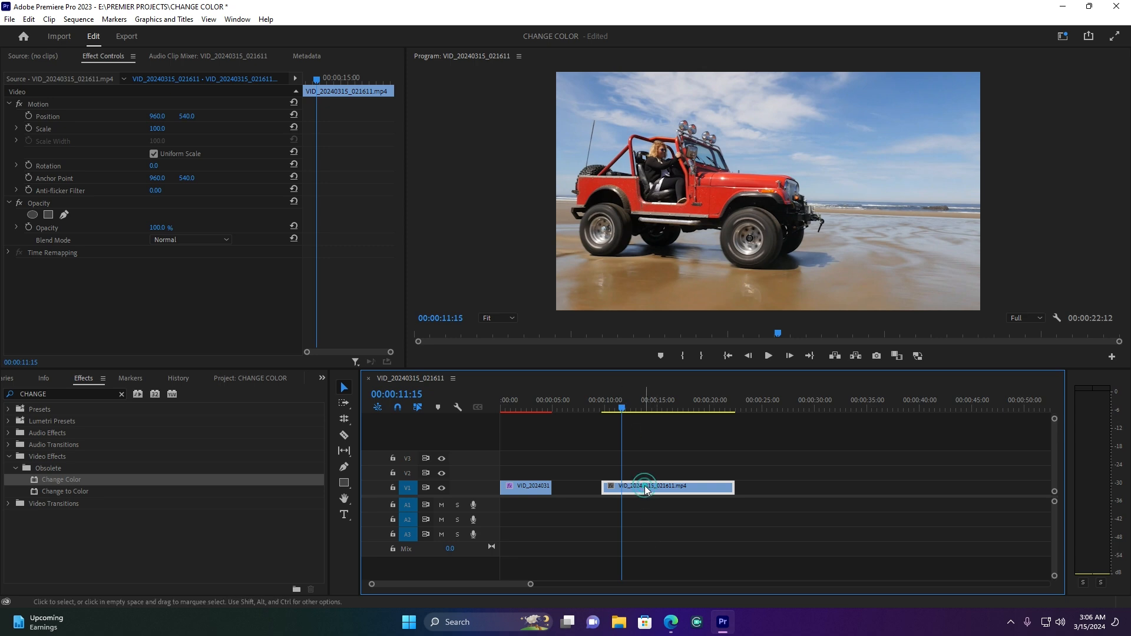
pyautogui.click(1063, 37)
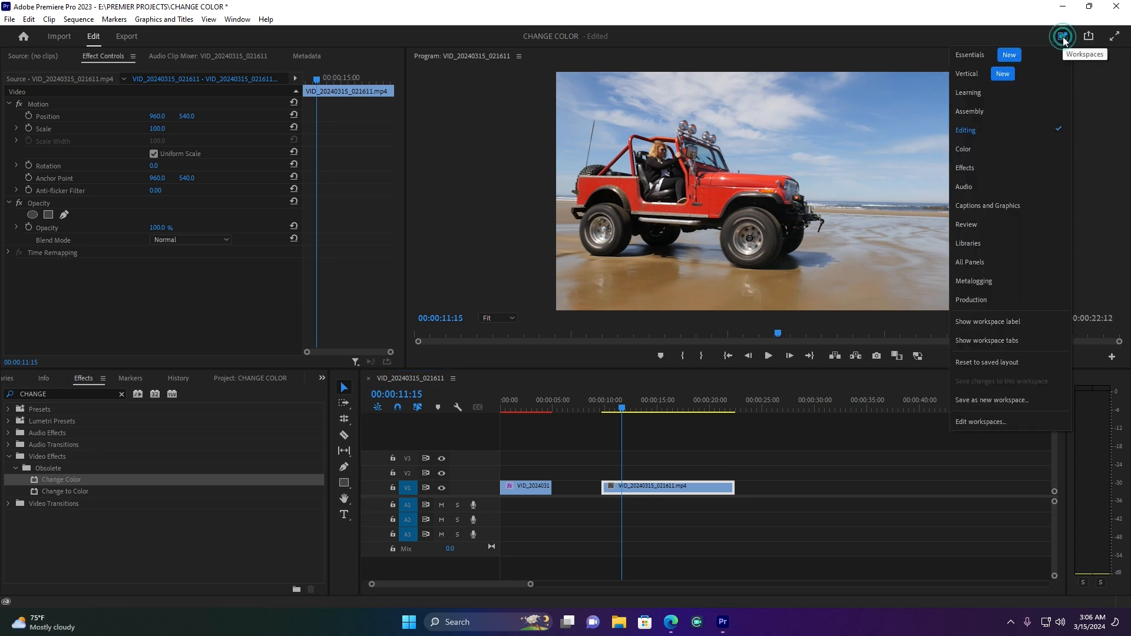
pyautogui.click(965, 149)
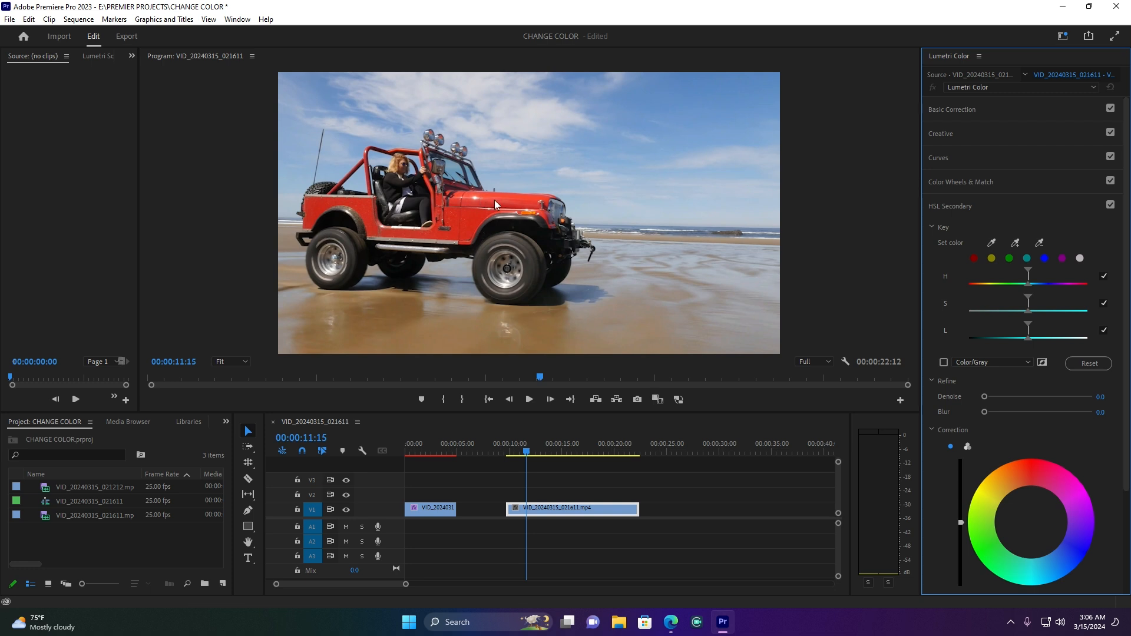
pyautogui.click(932, 207)
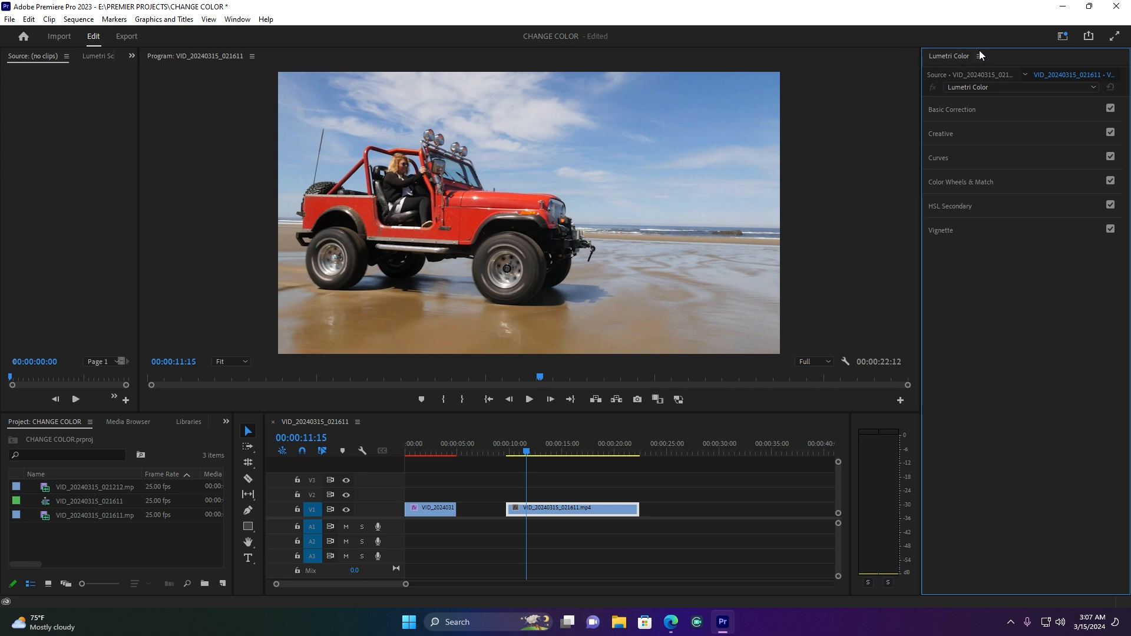
pyautogui.click(946, 206)
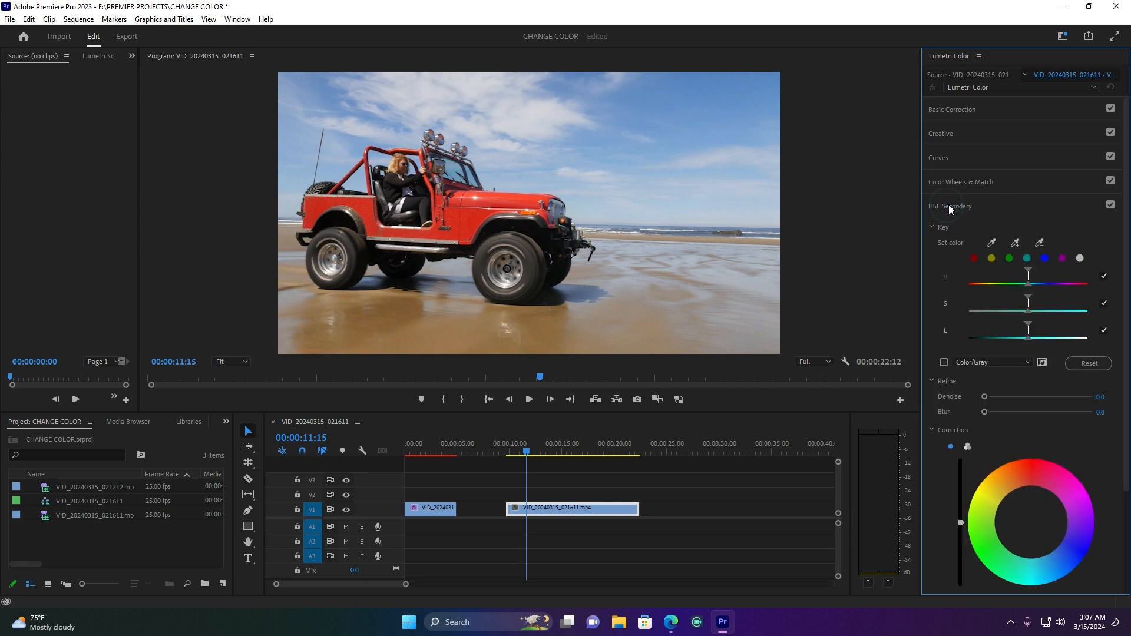
# Sample the jeep's red body as the HSL Secondary key color and turn on the Color/Gray mask view
pyautogui.click(993, 243)
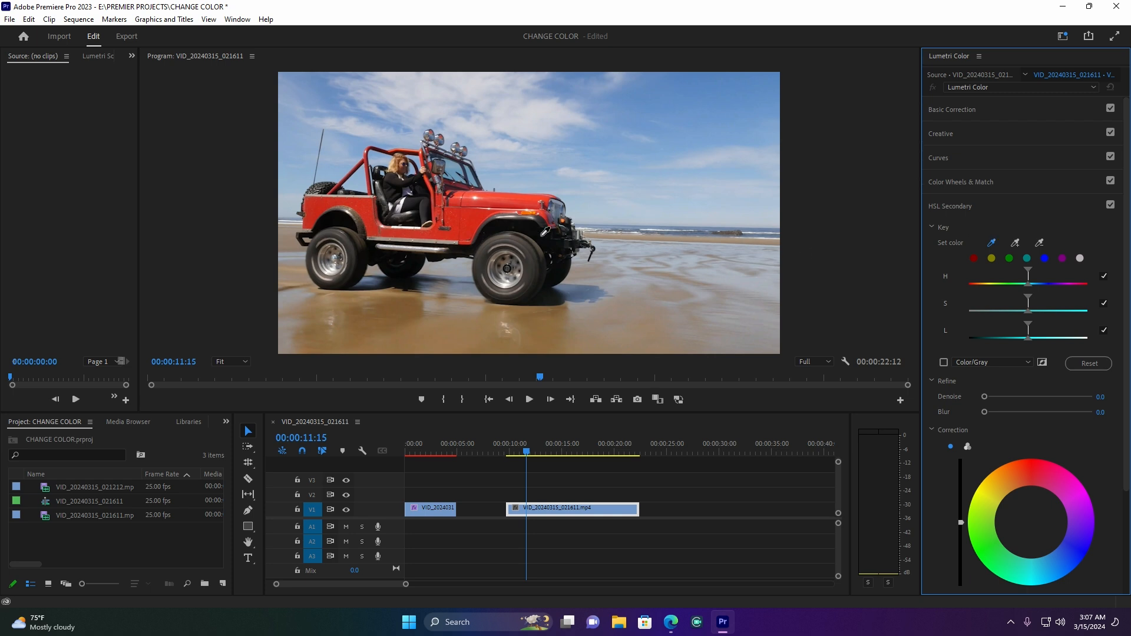
pyautogui.click(477, 220)
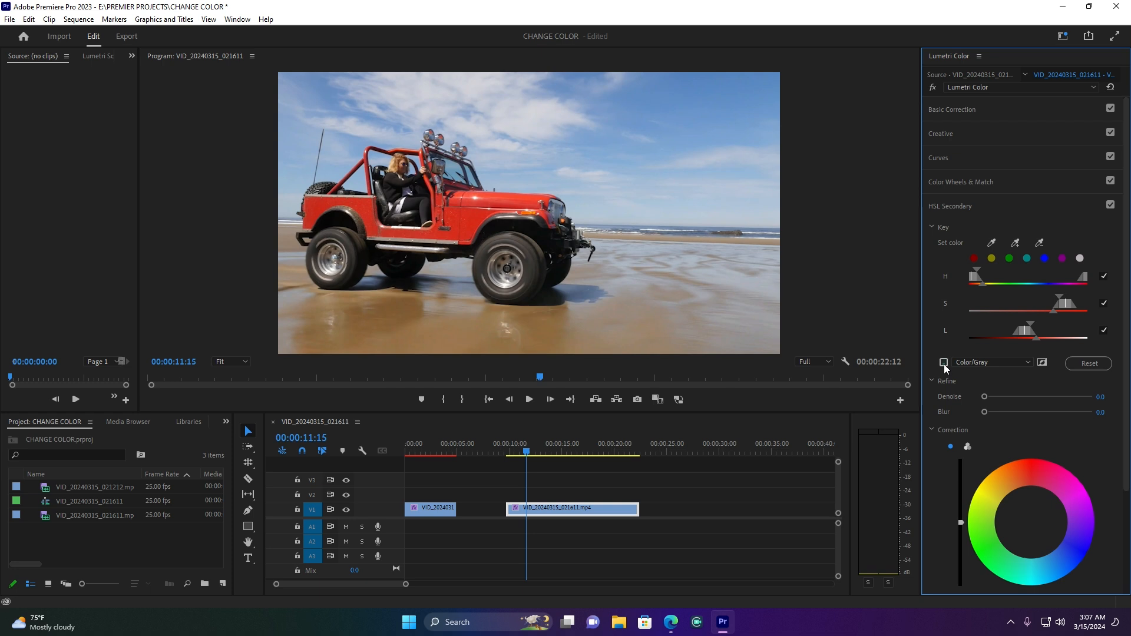
pyautogui.click(944, 363)
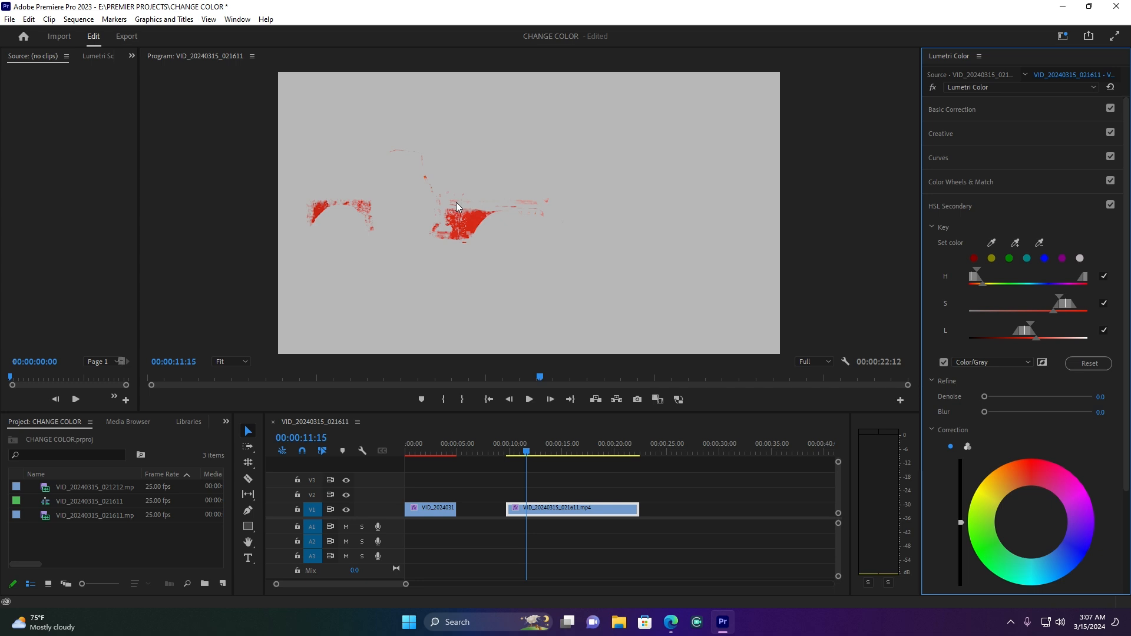
# Widen the hue, saturation and lightness key ranges to cover the jeep's whole red body
pyautogui.moveTo(978, 268); pyautogui.dragTo(982, 269)
pyautogui.moveTo(1055, 298)
pyautogui.mouseDown()
pyautogui.moveTo(1052, 310)
pyautogui.moveTo(1050, 297)
pyautogui.mouseUp()
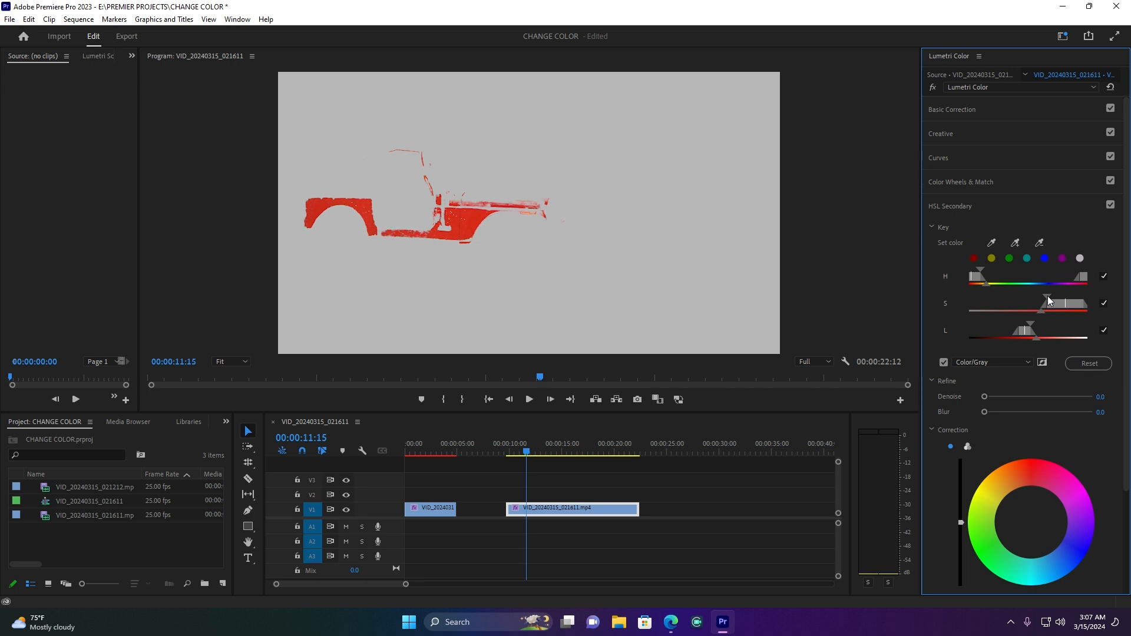
pyautogui.moveTo(1047, 299); pyautogui.dragTo(1032, 335)
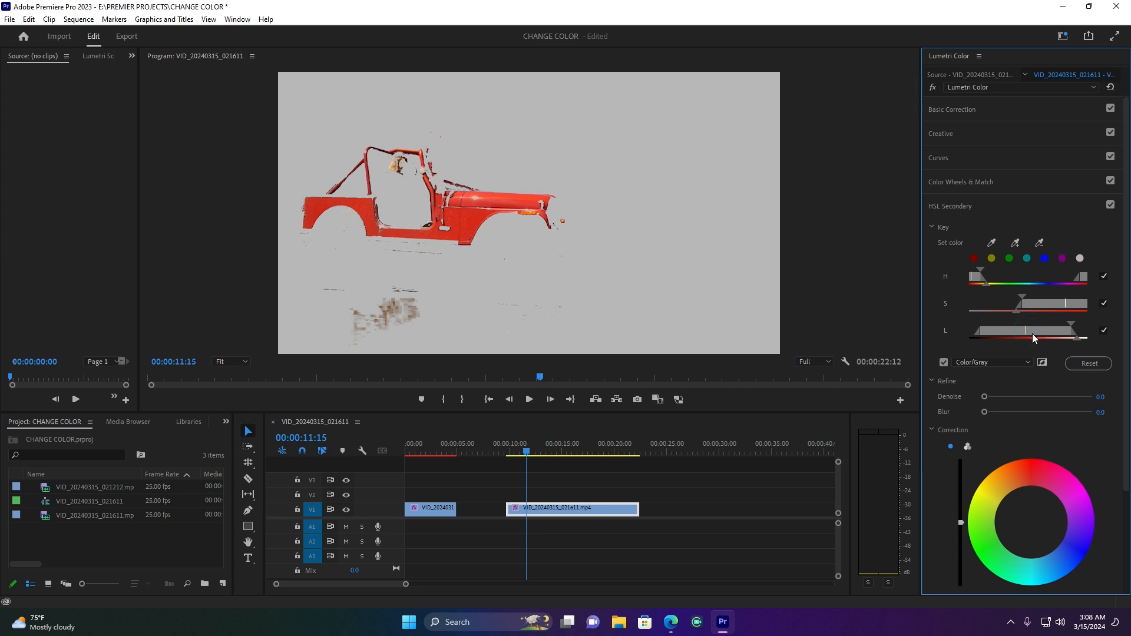
# Compare the keyed jeep area with the full image by repeatedly toggling the Color/Gray mask view
pyautogui.click(944, 362)
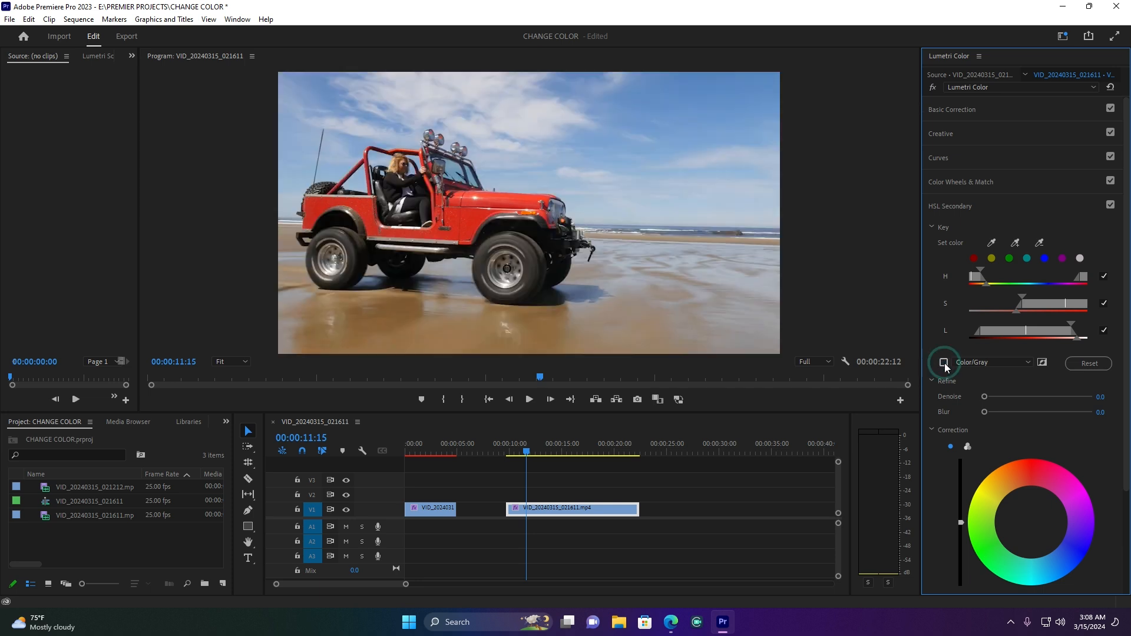
pyautogui.click(944, 363)
pyautogui.click(944, 362)
pyautogui.click(944, 362)
pyautogui.click(944, 362)
pyautogui.click(944, 363)
pyautogui.click(944, 362)
pyautogui.click(944, 362)
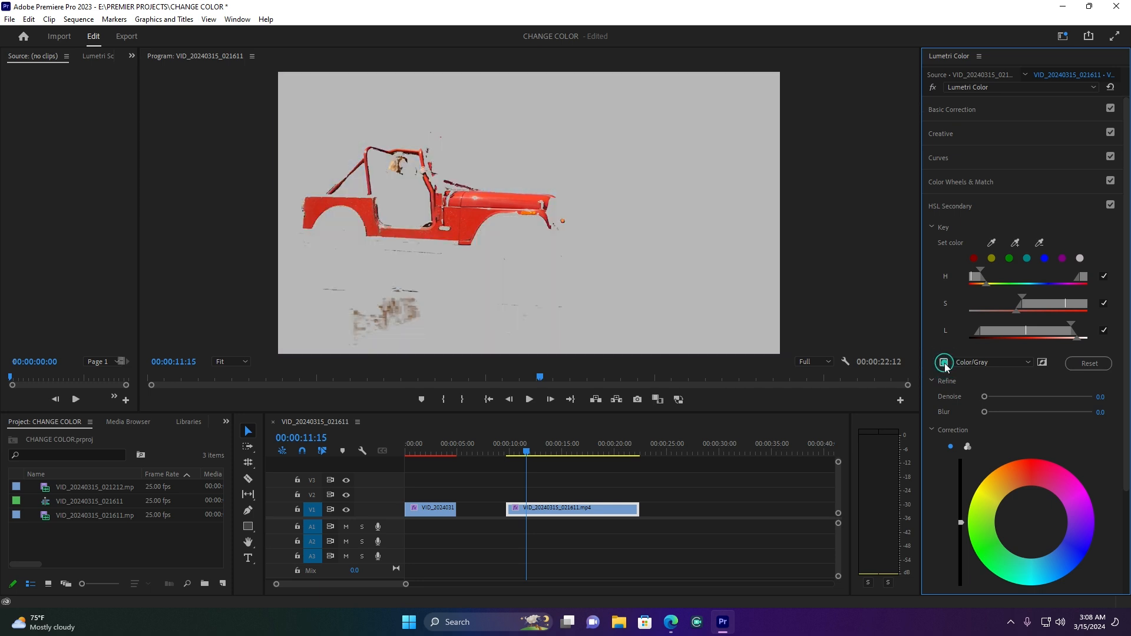
pyautogui.click(944, 362)
pyautogui.click(944, 362)
pyautogui.click(944, 363)
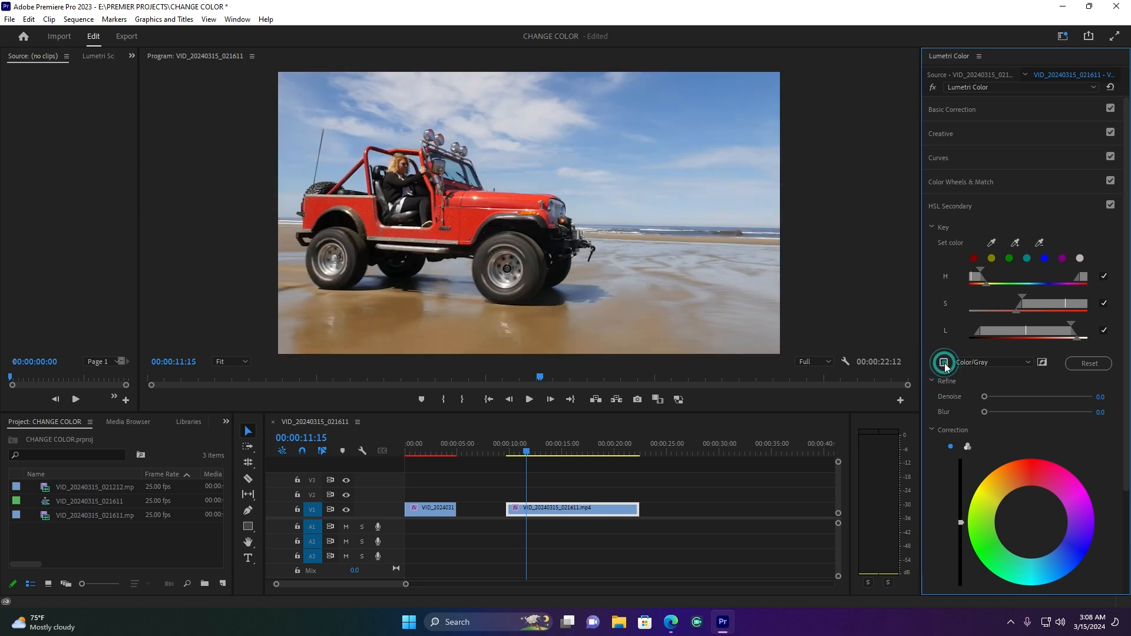
pyautogui.click(944, 362)
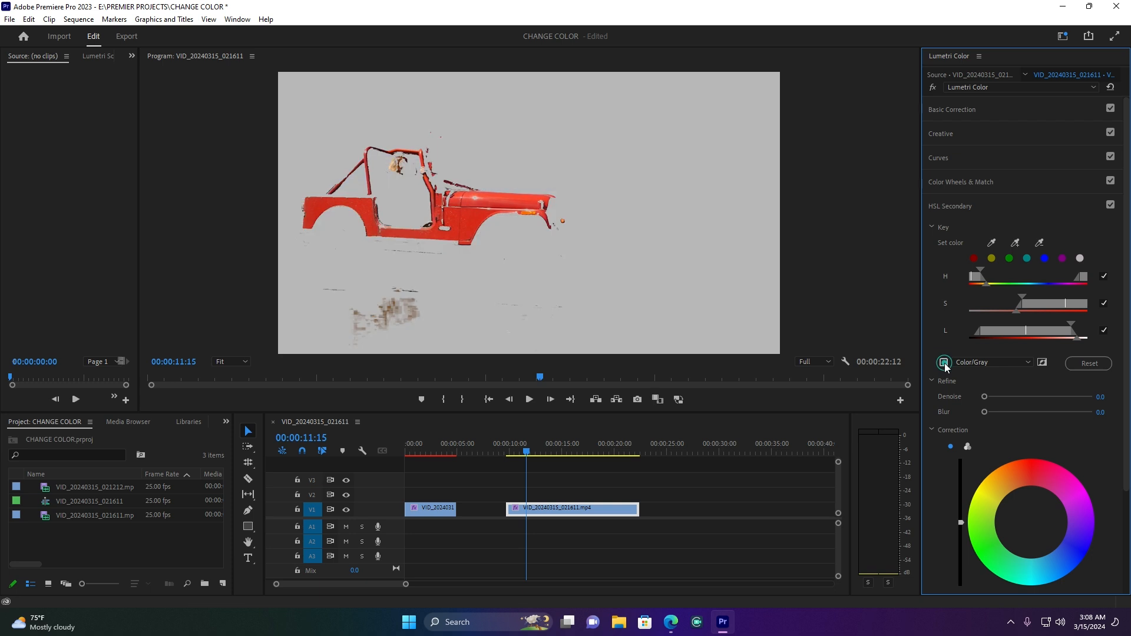
pyautogui.click(944, 362)
pyautogui.click(944, 362)
pyautogui.click(944, 362)
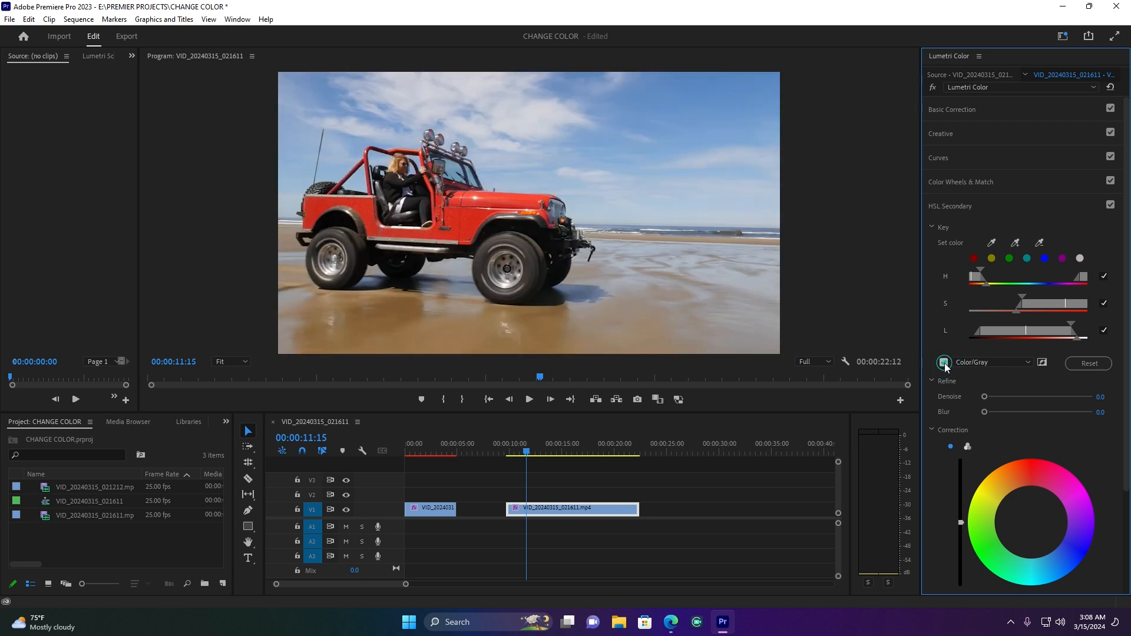
# Slightly narrow the key's saturation range, widen its hue range, and check the selection with the Color/Gray mask
pyautogui.moveTo(1022, 298); pyautogui.dragTo(1024, 298)
pyautogui.moveTo(979, 269); pyautogui.dragTo(987, 270)
pyautogui.click(943, 362)
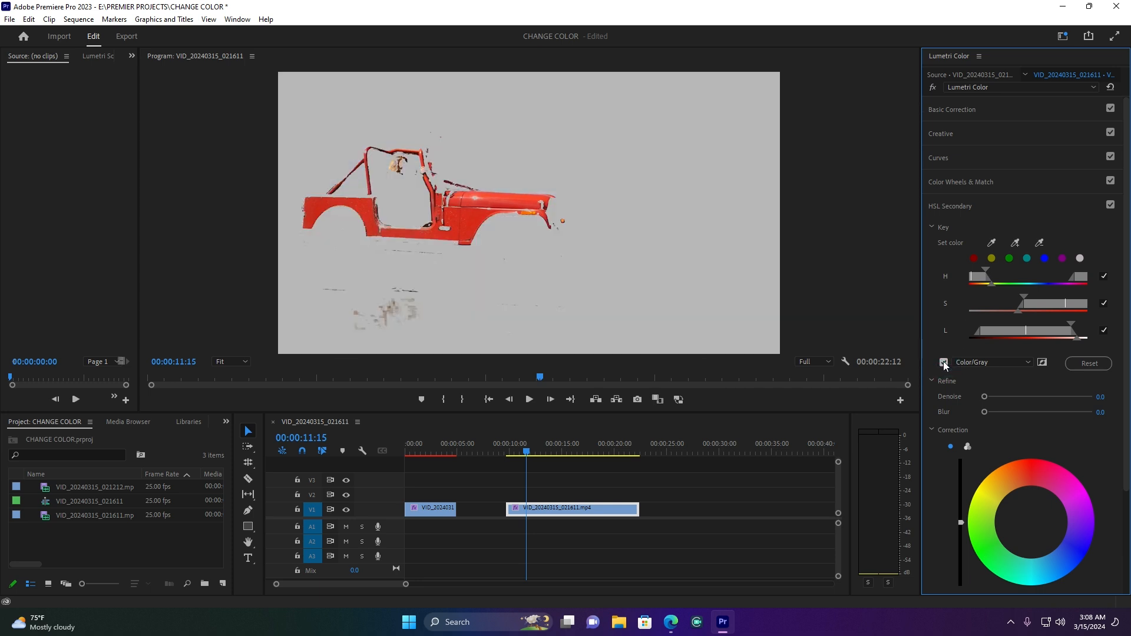
pyautogui.click(943, 362)
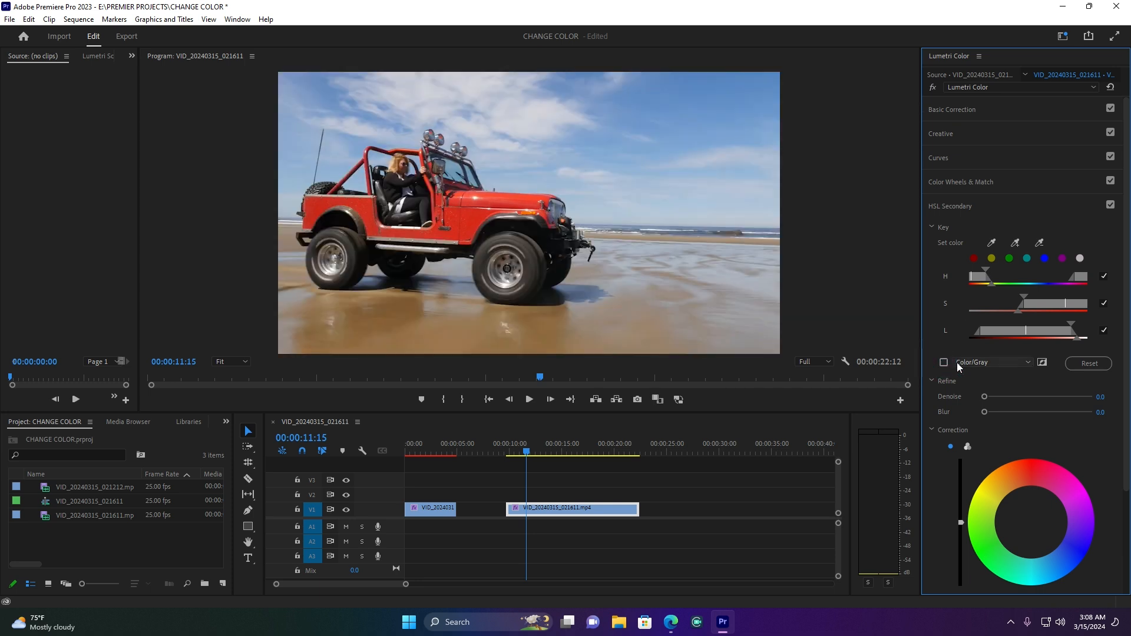
# Shift the keyed jeep color toward magenta-pink with the HSL Secondary correction color wheel
pyautogui.scroll(-3, 1076, 440)
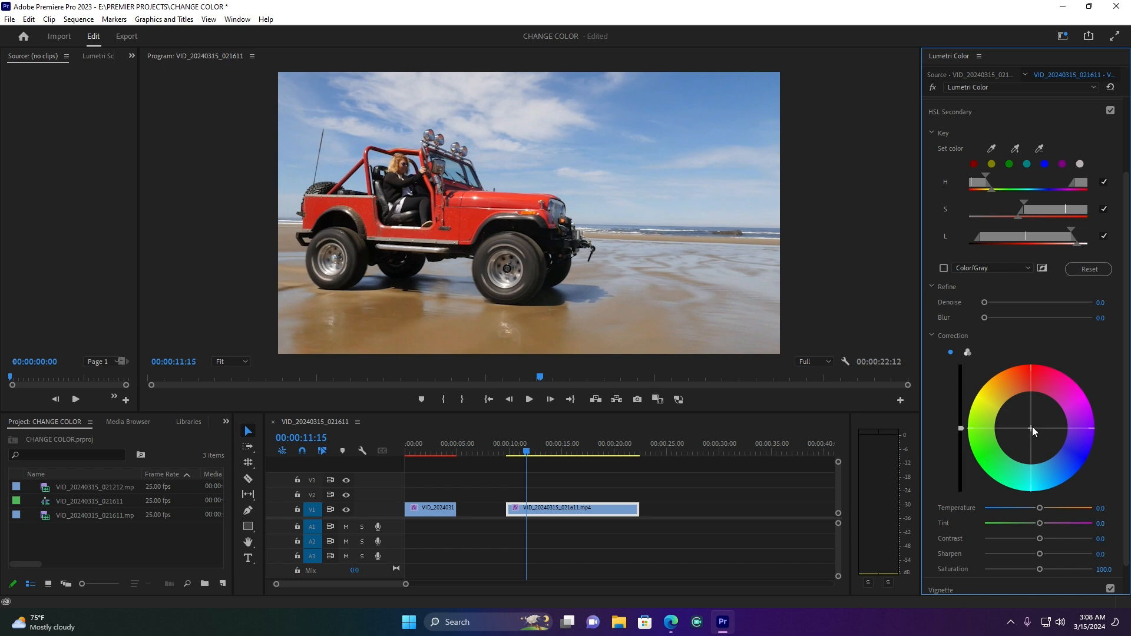
pyautogui.moveTo(1032, 429); pyautogui.dragTo(1052, 399)
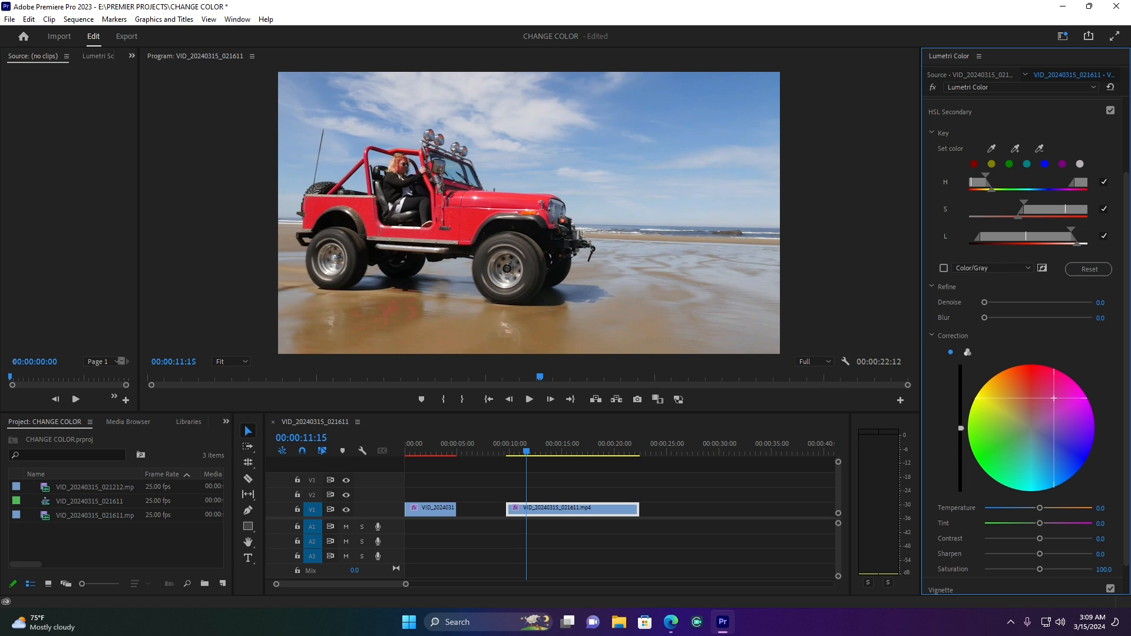